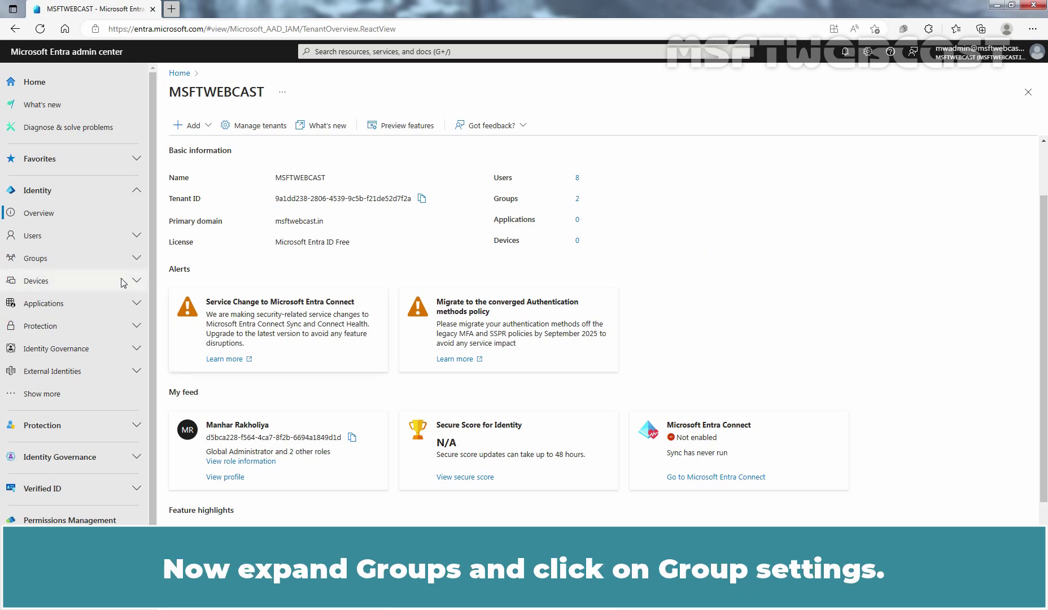
# Open Groups > Group settings to check that users may create security and Microsoft 365 groups
pyautogui.click(77, 258)
pyautogui.click(68, 352)
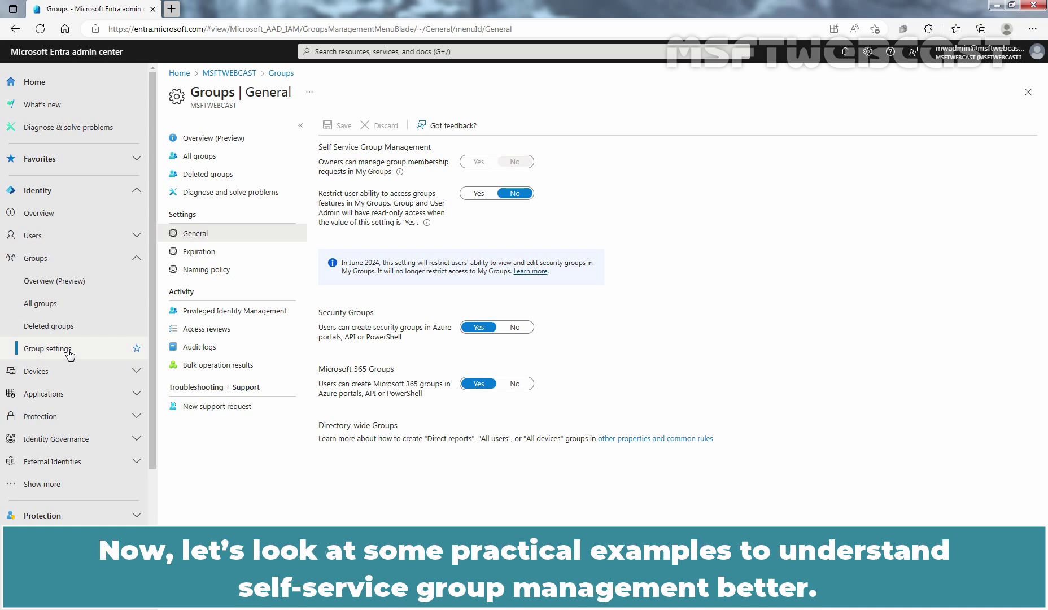
# Open a new InPrivate window and go to entra.microsoft.com
pyautogui.click(1033, 29)
pyautogui.click(957, 84)
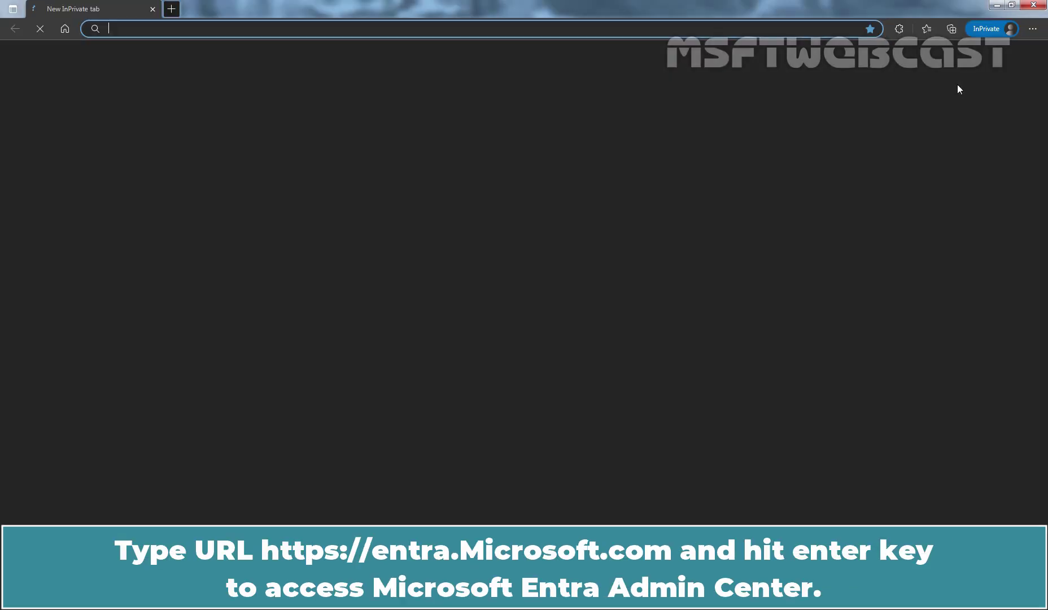
pyautogui.write('entra.')
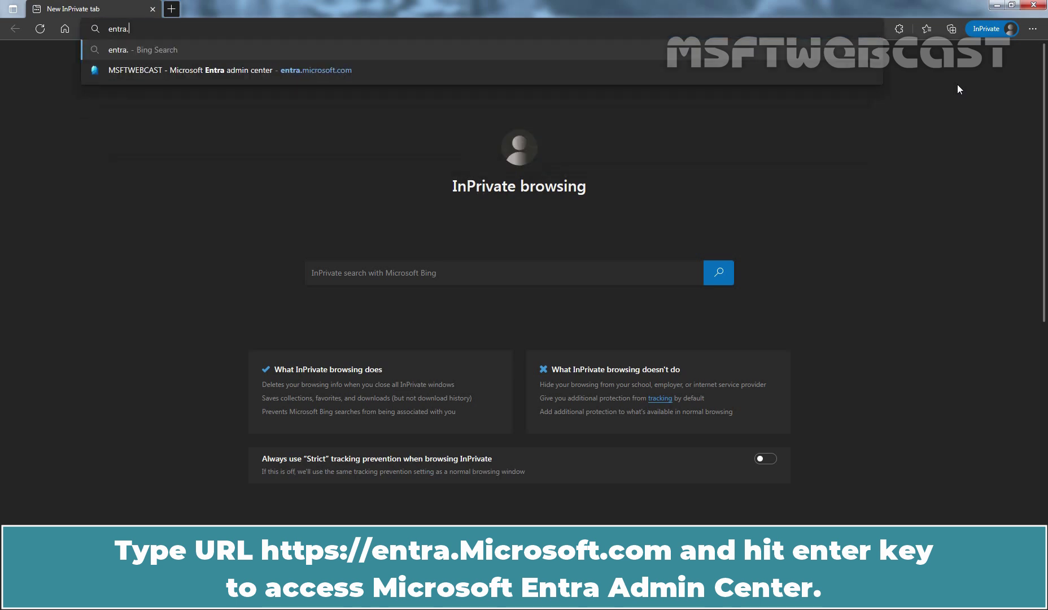
pyautogui.press('Down')
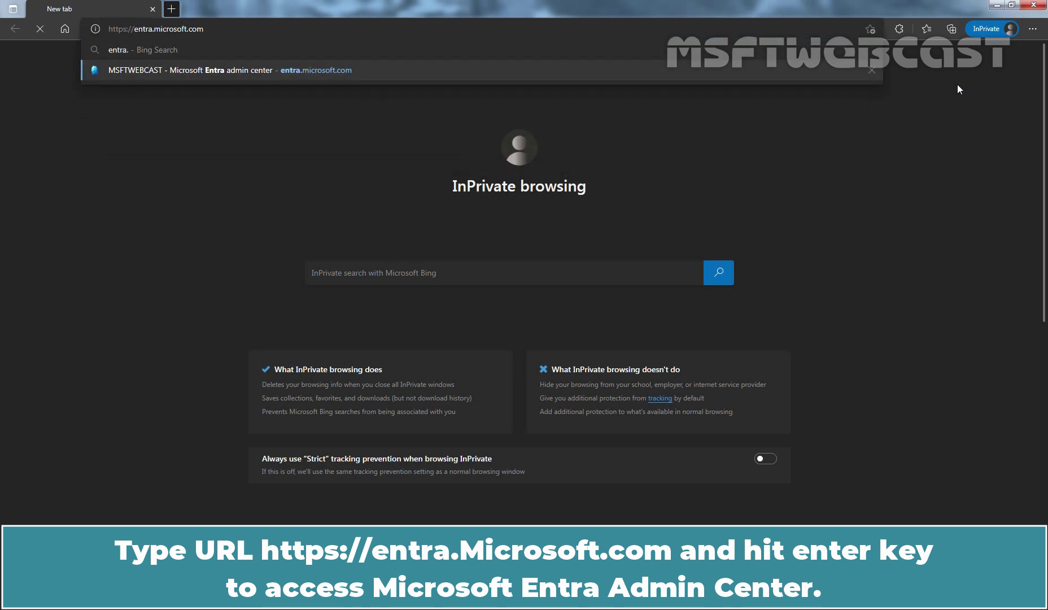
pyautogui.press('Return')
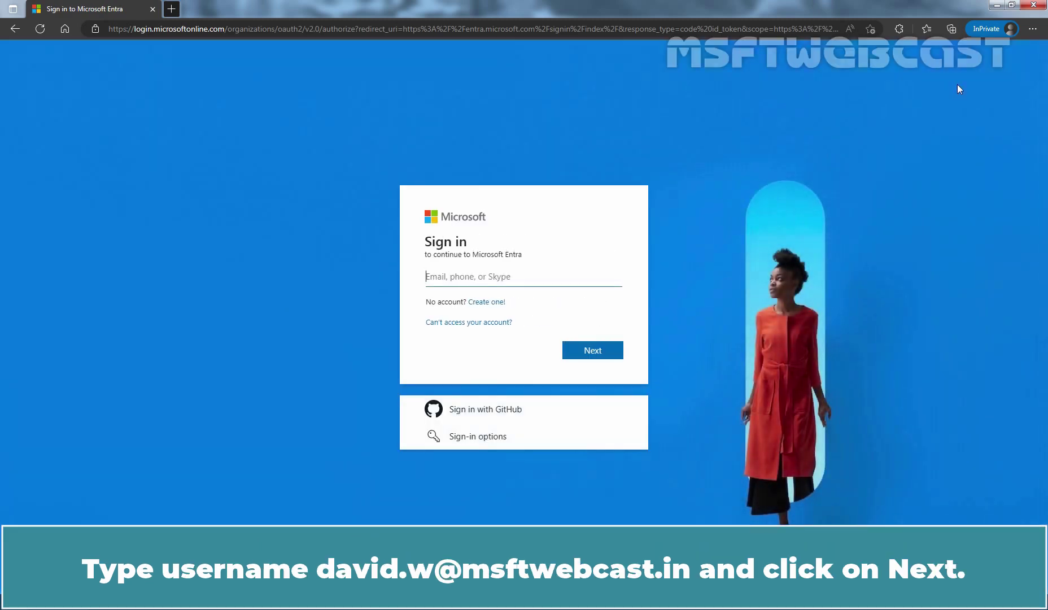
# Sign in with the standard user's username and password, declining to stay signed in
pyautogui.click(598, 350)
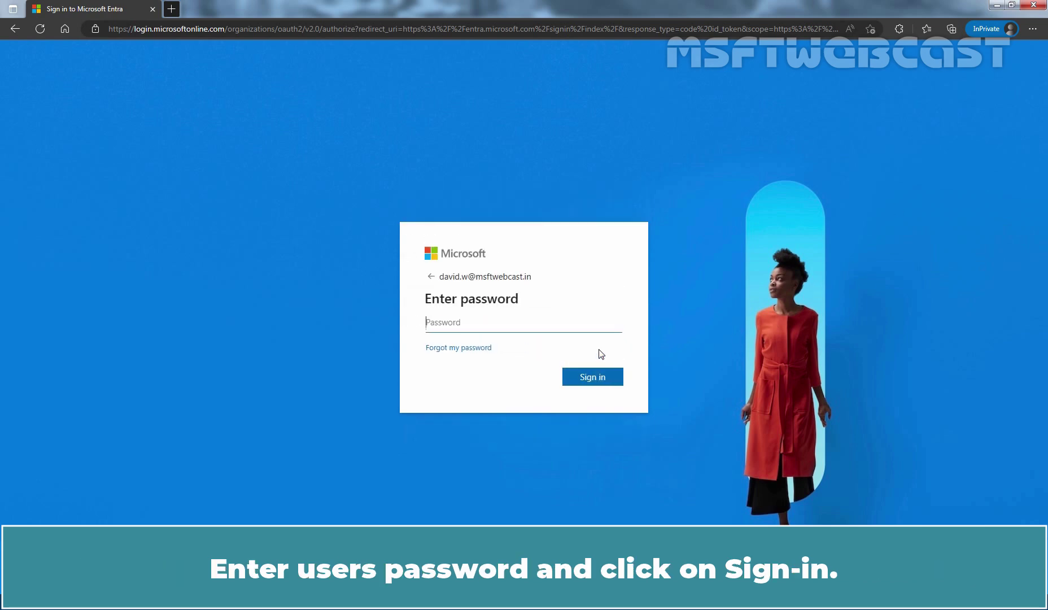
pyautogui.write('**********')
pyautogui.click(591, 377)
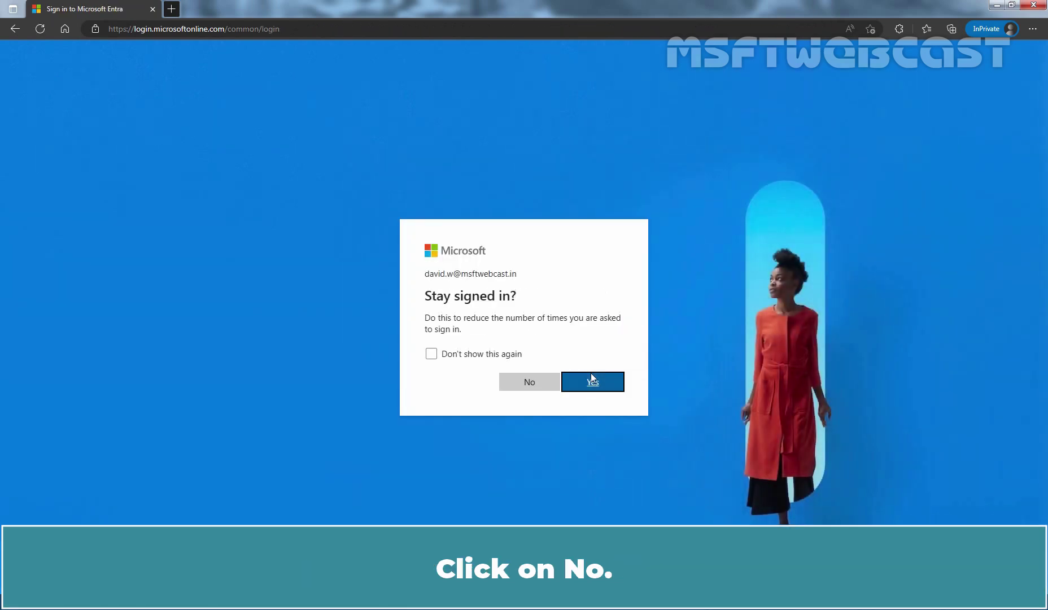
pyautogui.click(527, 381)
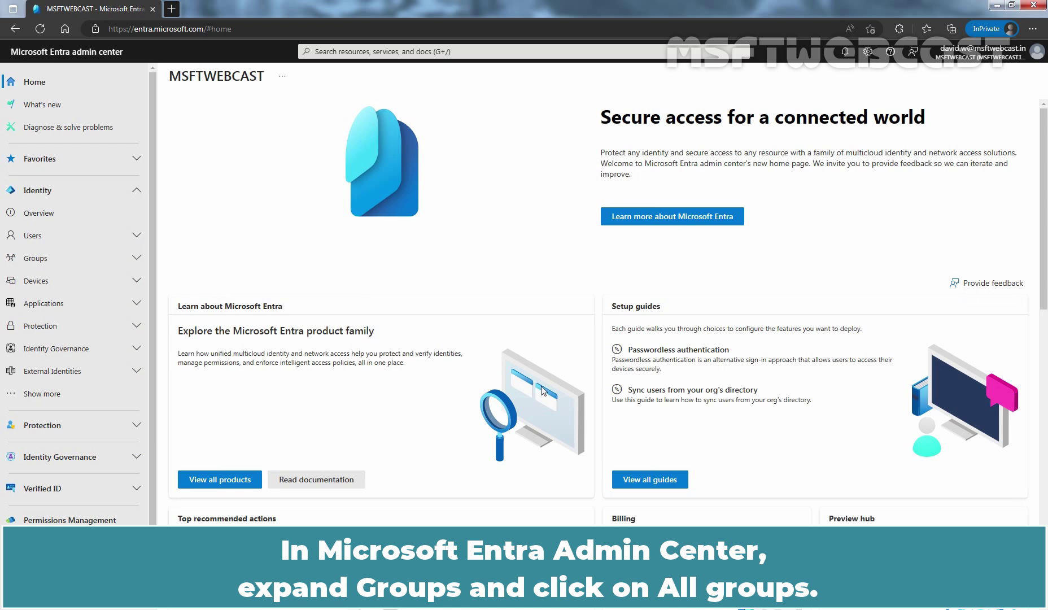
# Create the Security group U-SecTestGroup1 with a test description, then refresh All groups
pyautogui.click(113, 260)
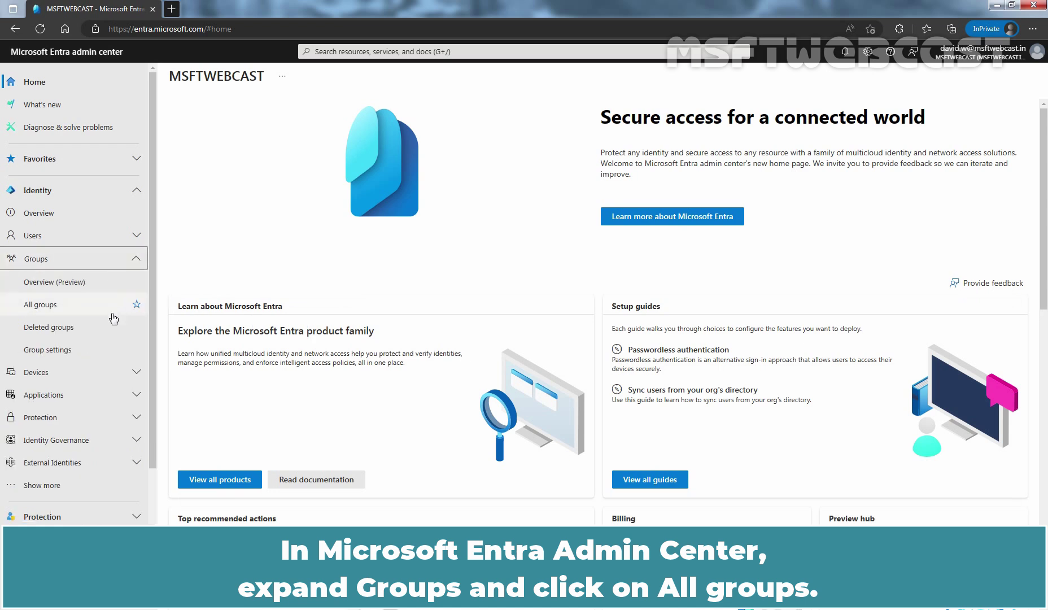
pyautogui.click(67, 309)
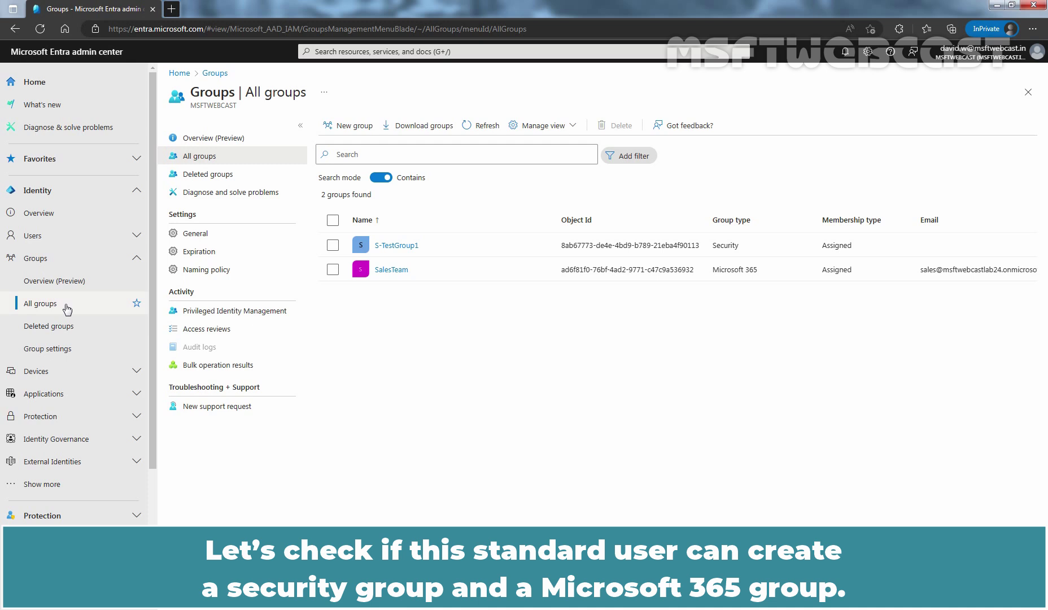
pyautogui.click(345, 126)
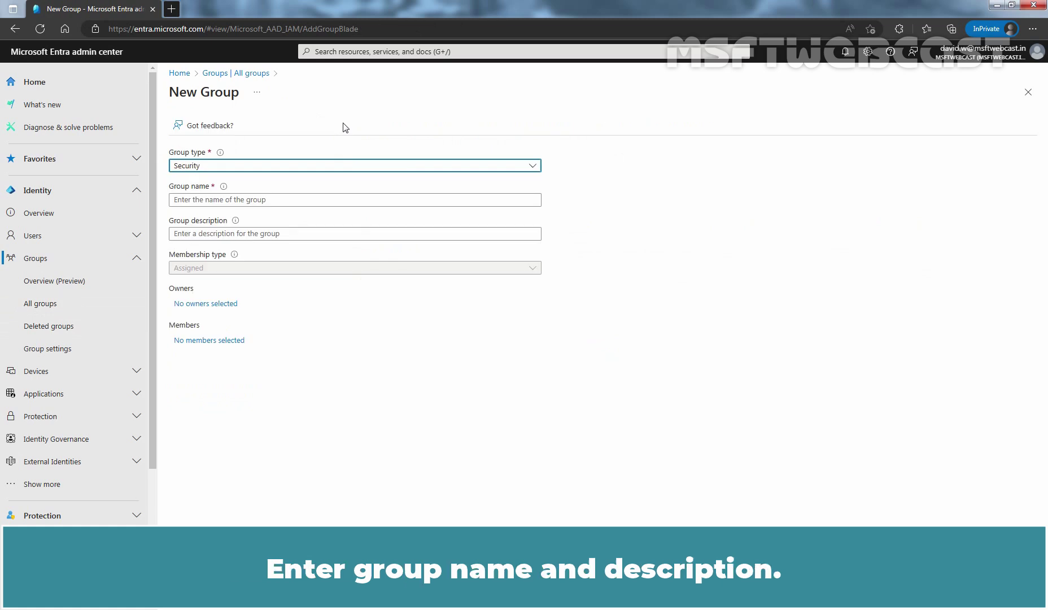
pyautogui.click(295, 200)
pyautogui.write('U-SecTestGroup1')
pyautogui.press('Tab')
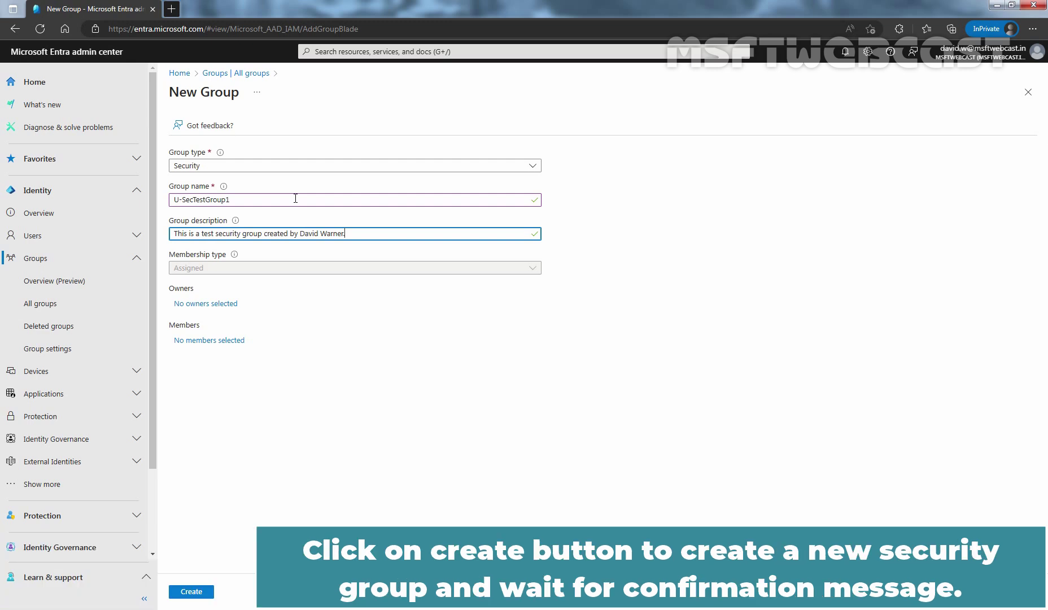
pyautogui.click(189, 592)
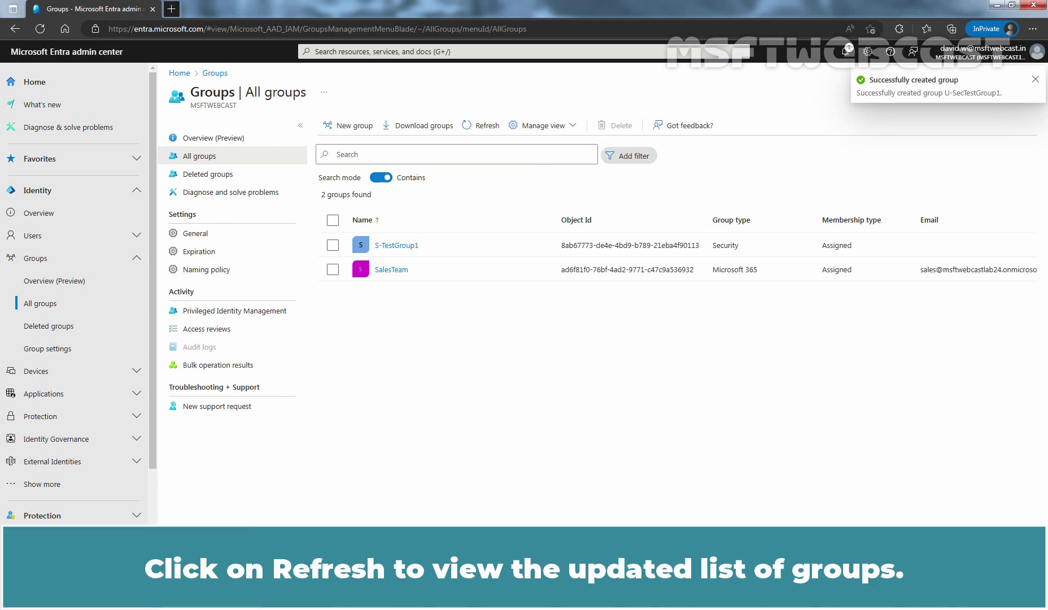
pyautogui.click(486, 126)
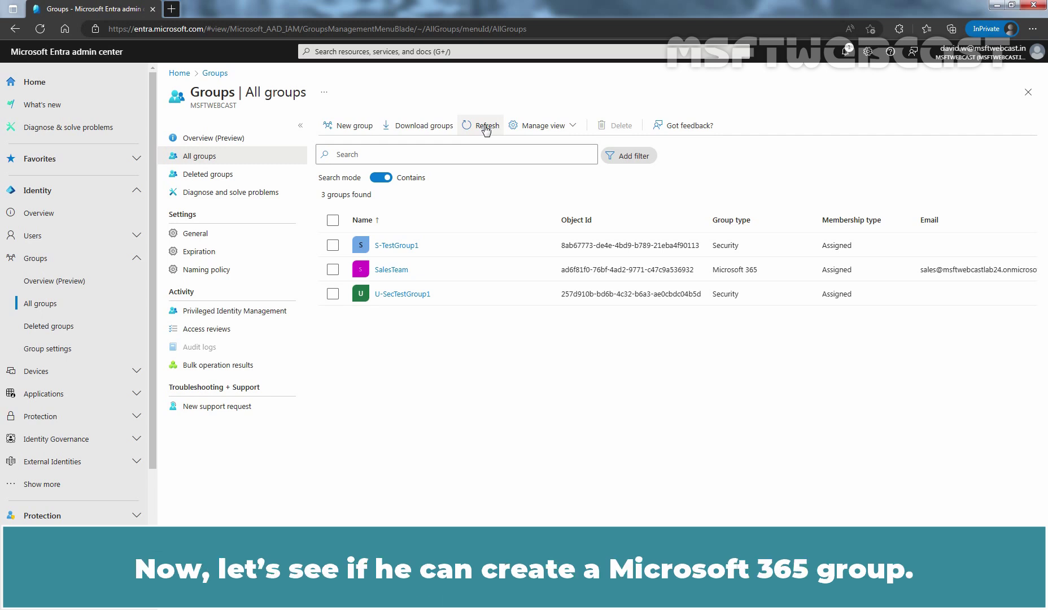
# Create the Microsoft 365 group U-M365TestGroup1 with a test description, then refresh the list
pyautogui.click(350, 129)
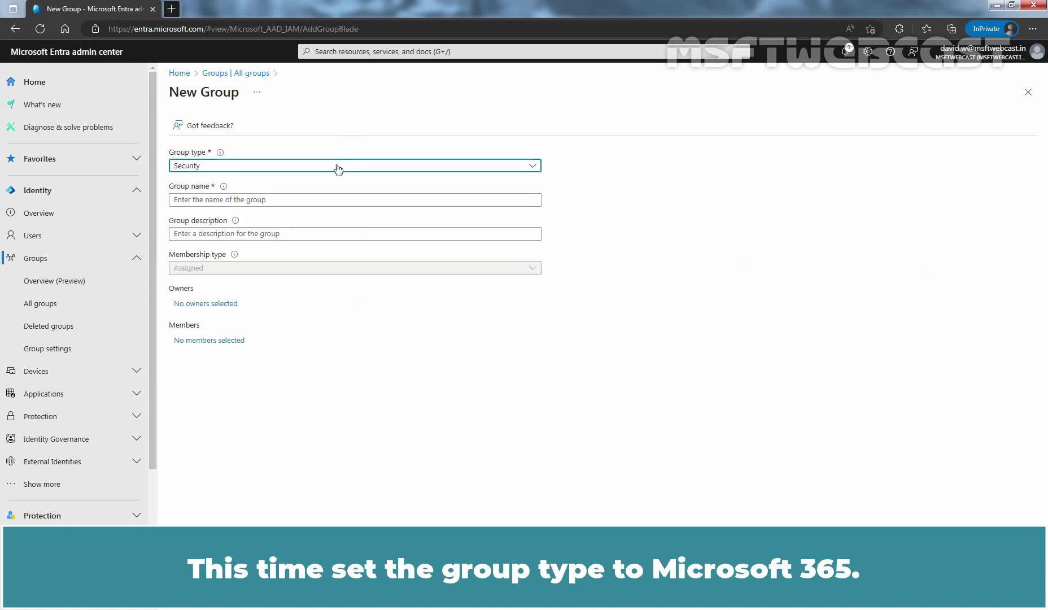
pyautogui.click(338, 167)
pyautogui.click(250, 201)
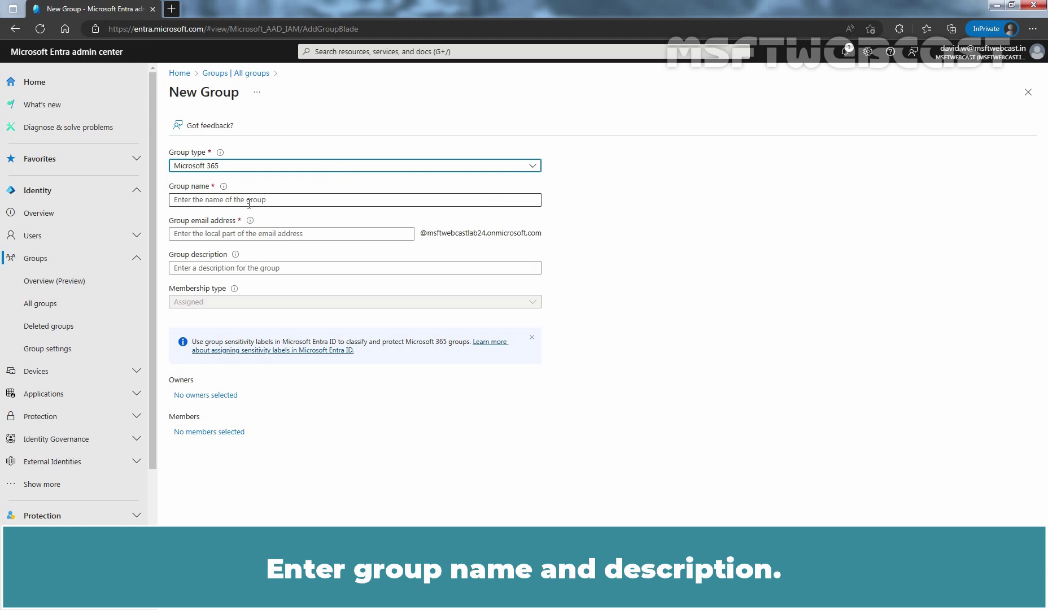
pyautogui.click(249, 200)
pyautogui.write('U-M365TestGroup1')
pyautogui.press('Tab')
pyautogui.press('Tab')
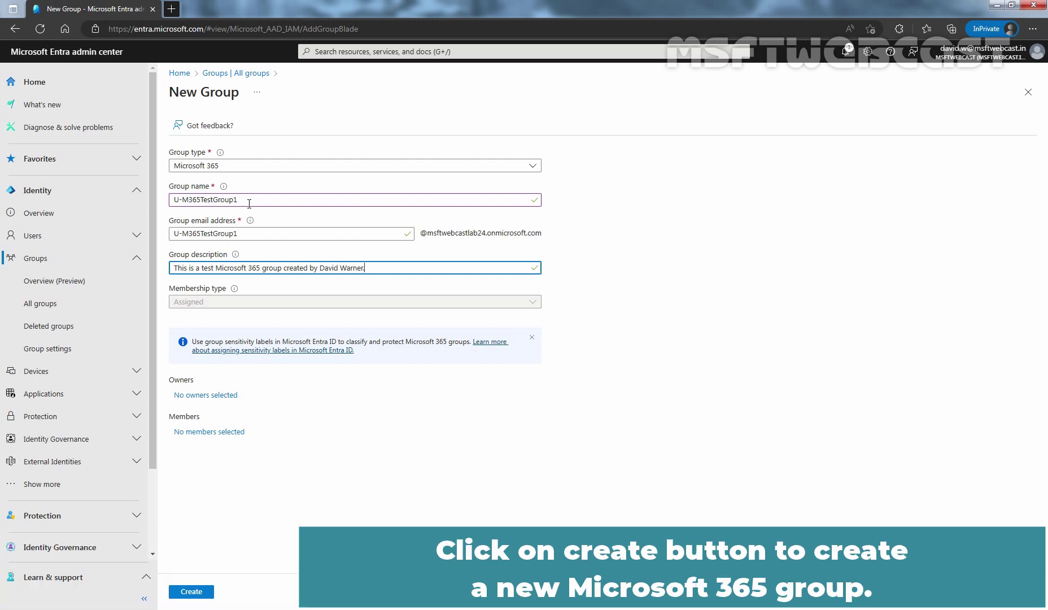
pyautogui.click(191, 591)
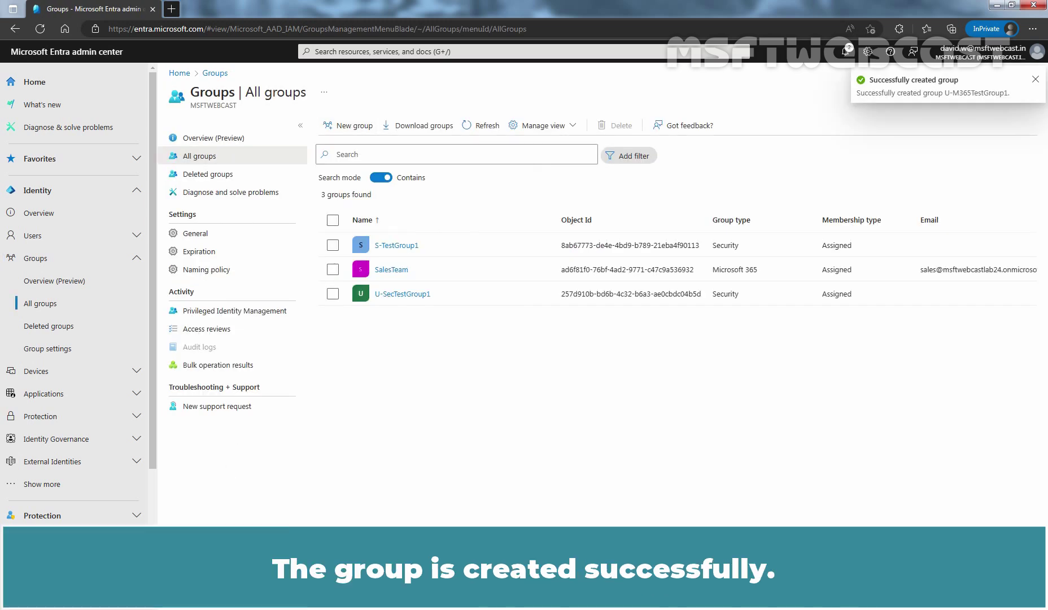
pyautogui.click(483, 129)
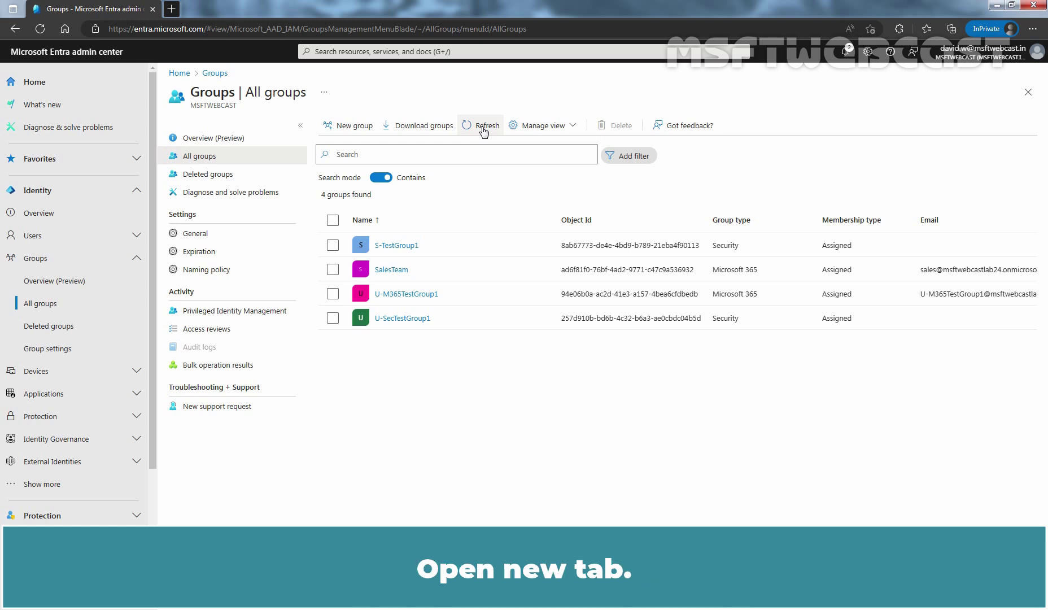
# Load myapps.microsoft.com in a new tab and switch to My Groups from the portal dropdown
pyautogui.hotkey('ctrl', 't')
pyautogui.write('myapps.microsoft.com')
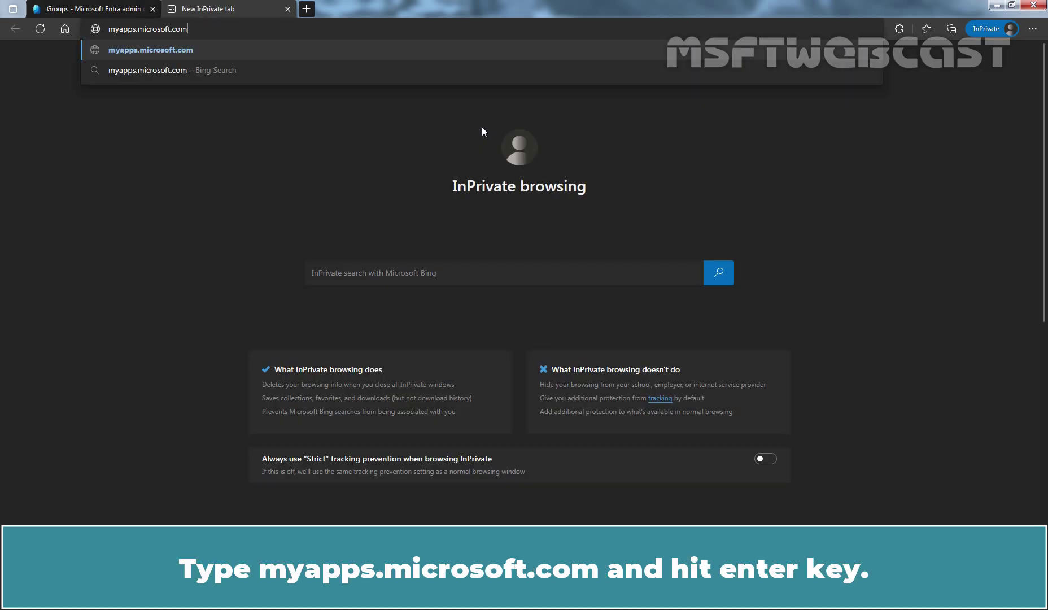
pyautogui.press('Return')
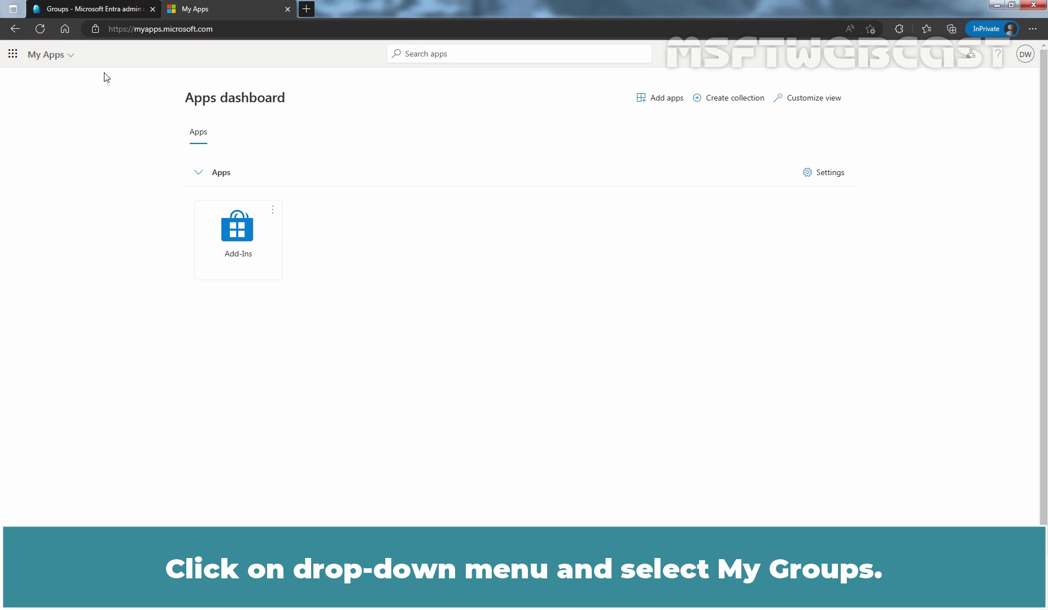
pyautogui.click(72, 56)
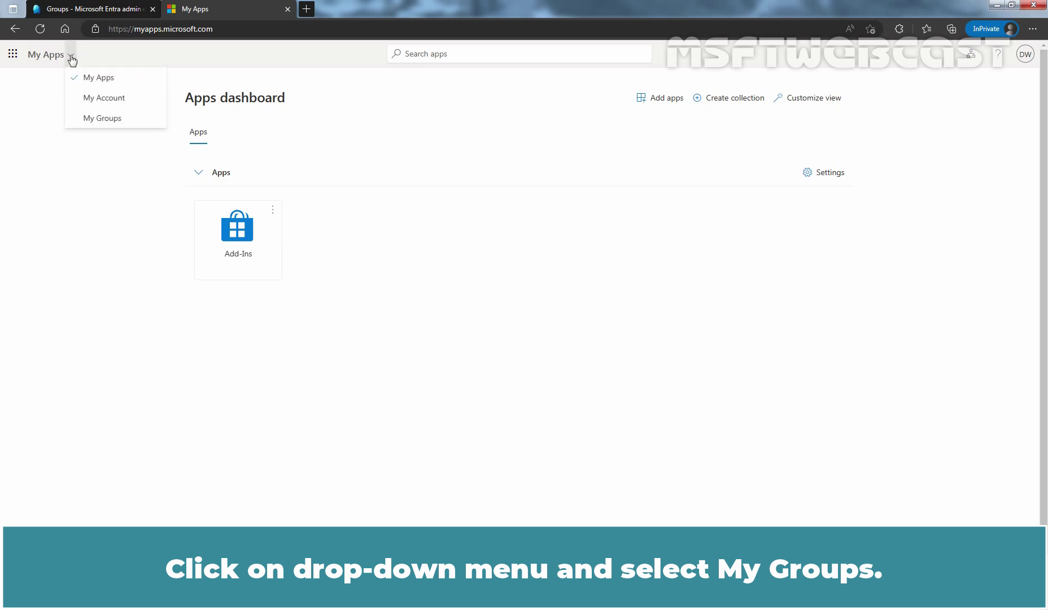
pyautogui.click(106, 125)
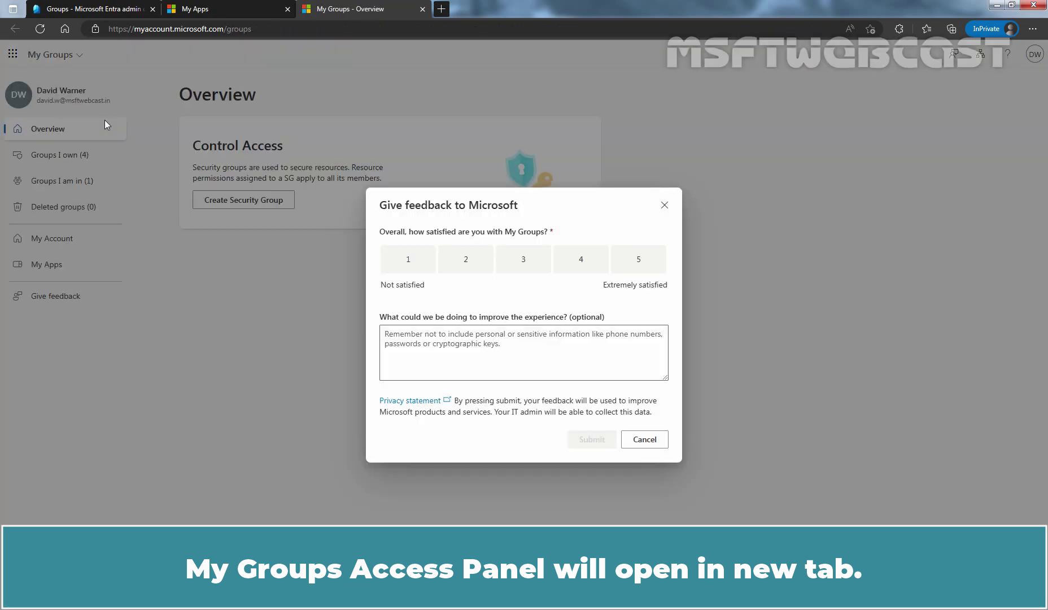
# Dismiss the feedback prompt and show Groups I own, listing both new test groups
pyautogui.click(655, 442)
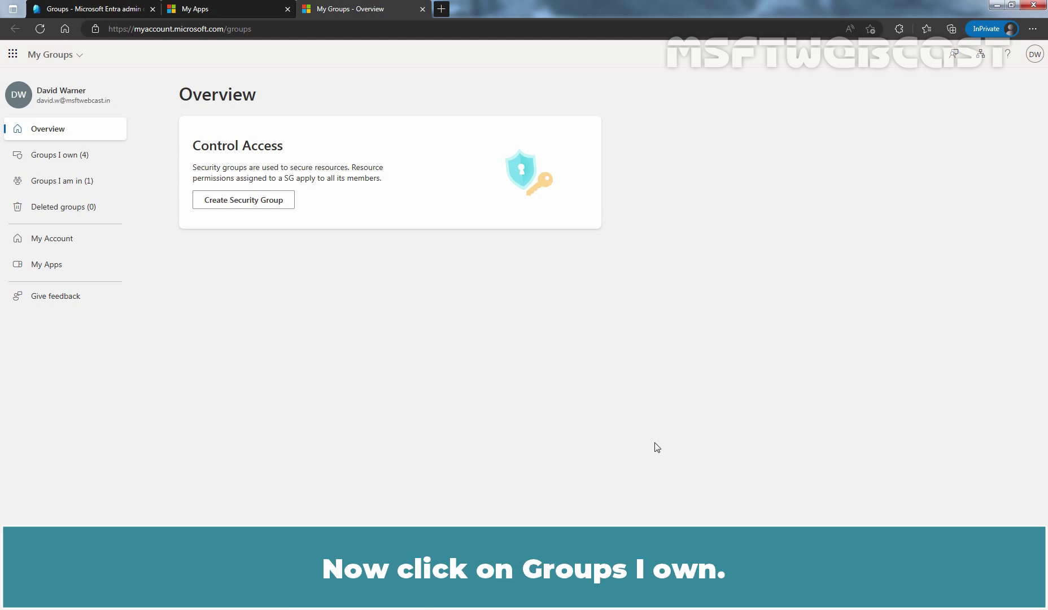
pyautogui.click(62, 158)
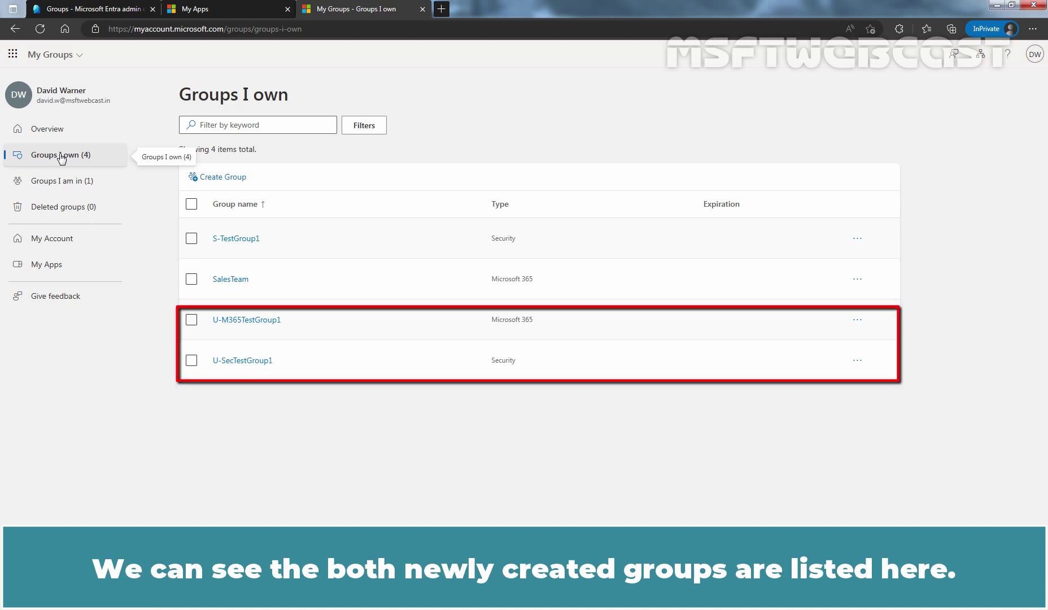
# Switch to the Groups I am in page
pyautogui.click(60, 187)
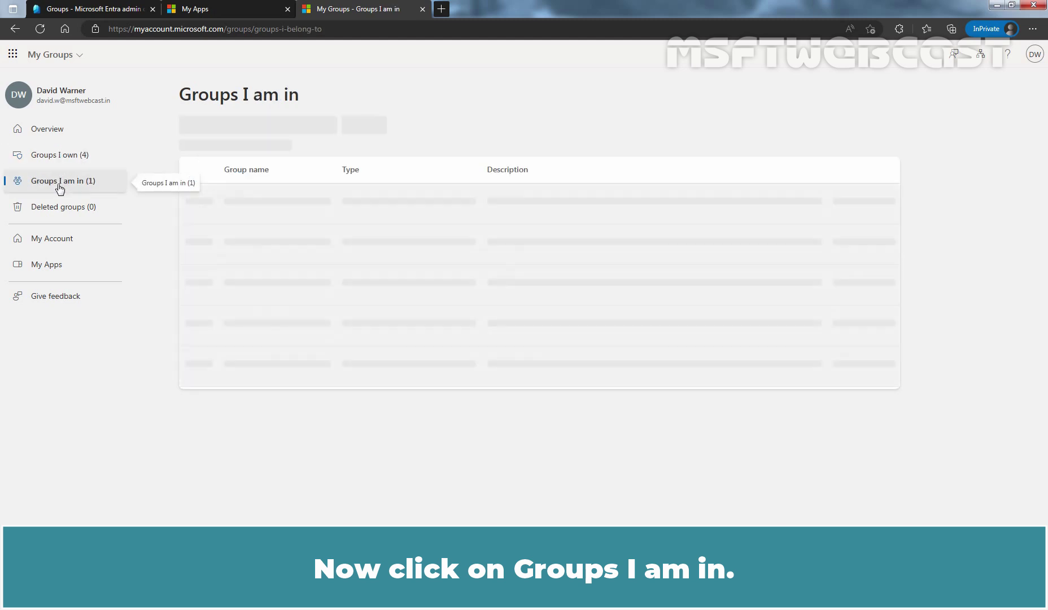